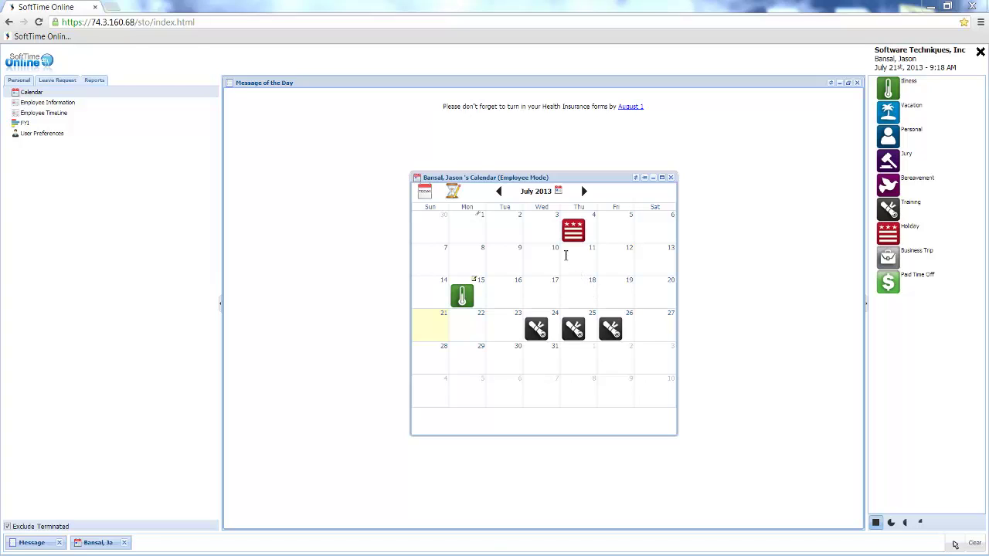
Page back to May 2013, then use the date picker to jump to May 2006.
left_click(498, 192)
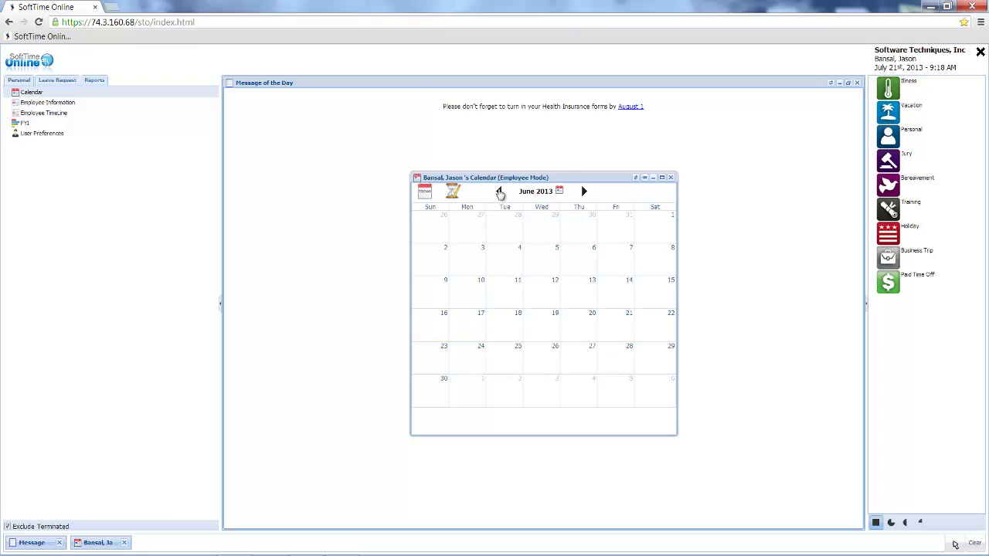
left_click(498, 192)
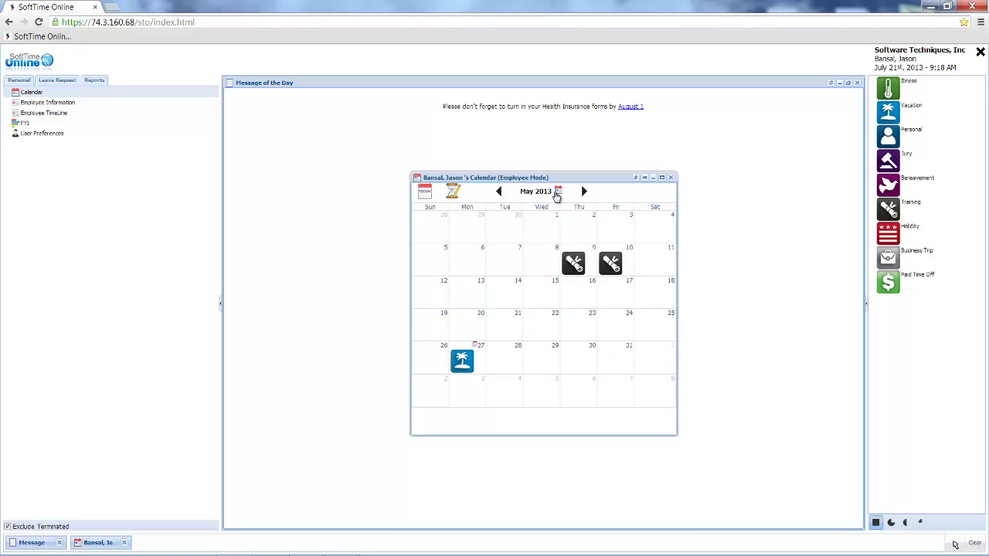
left_click(559, 192)
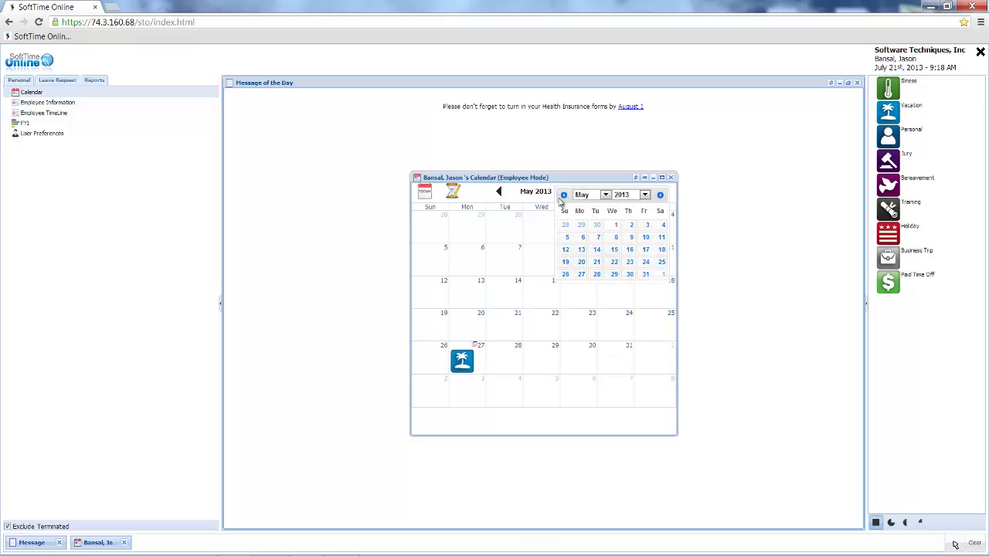
left_click(645, 194)
left_click(623, 231)
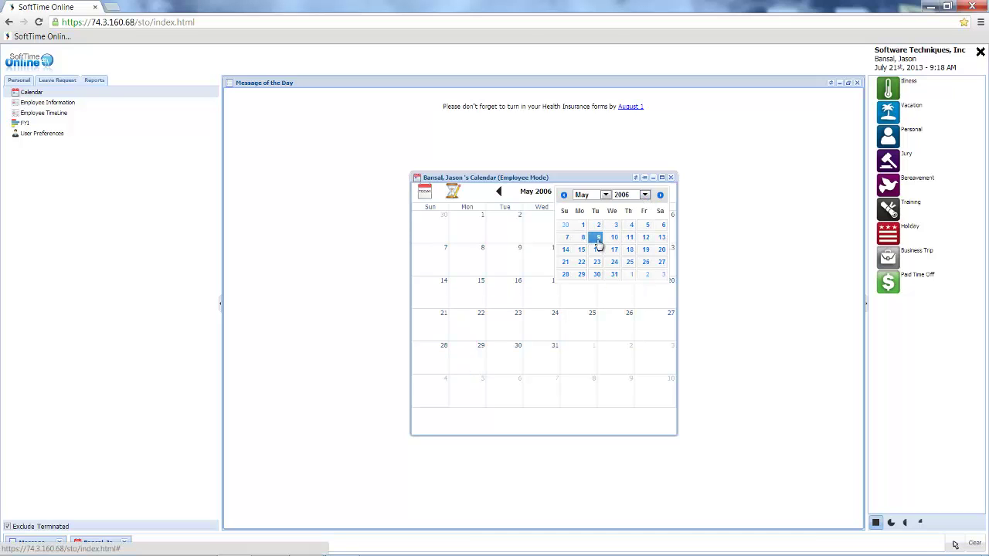
left_click(595, 241)
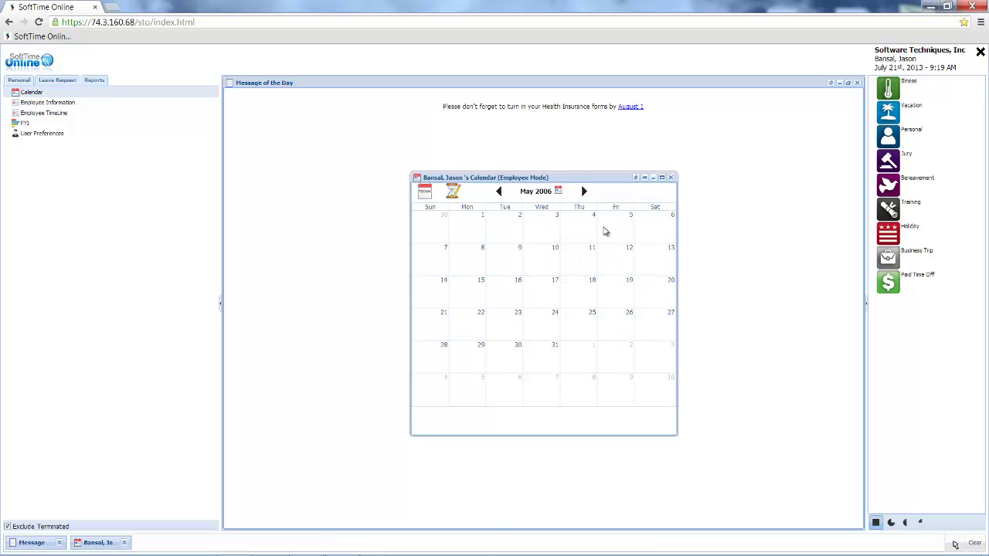
Return to today's month, move the calendar window up-left, and advance to August 2013.
left_click(424, 194)
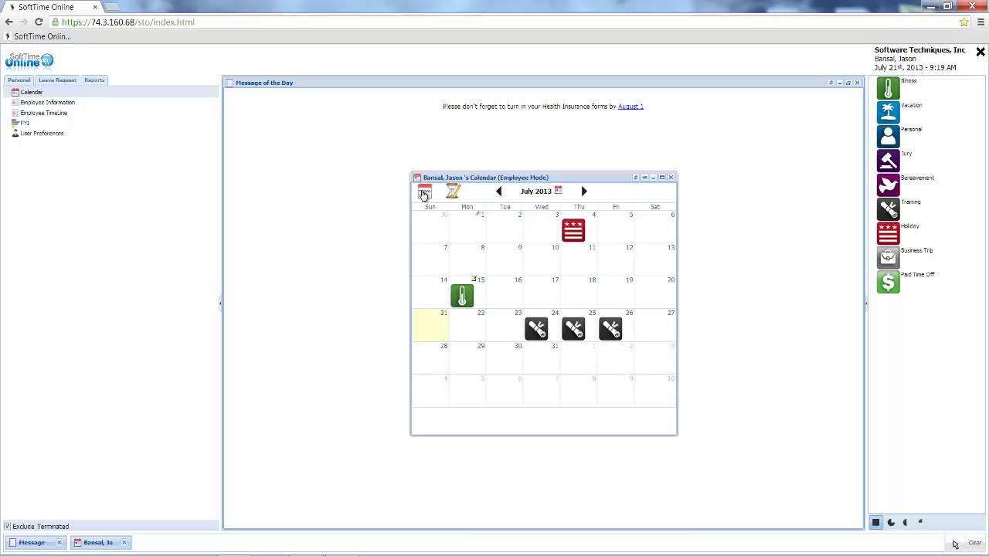
left_click_drag(422, 179, 246, 105)
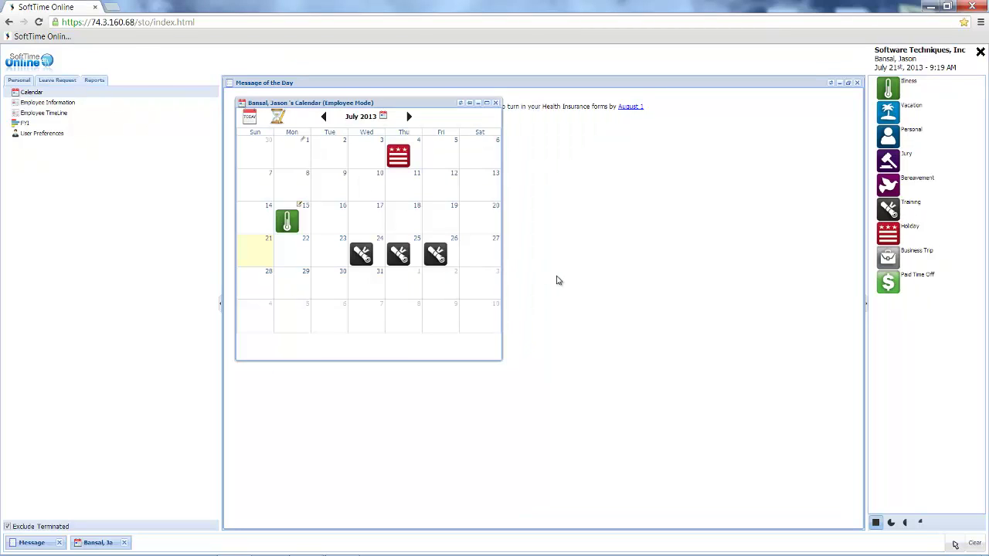
left_click(410, 118)
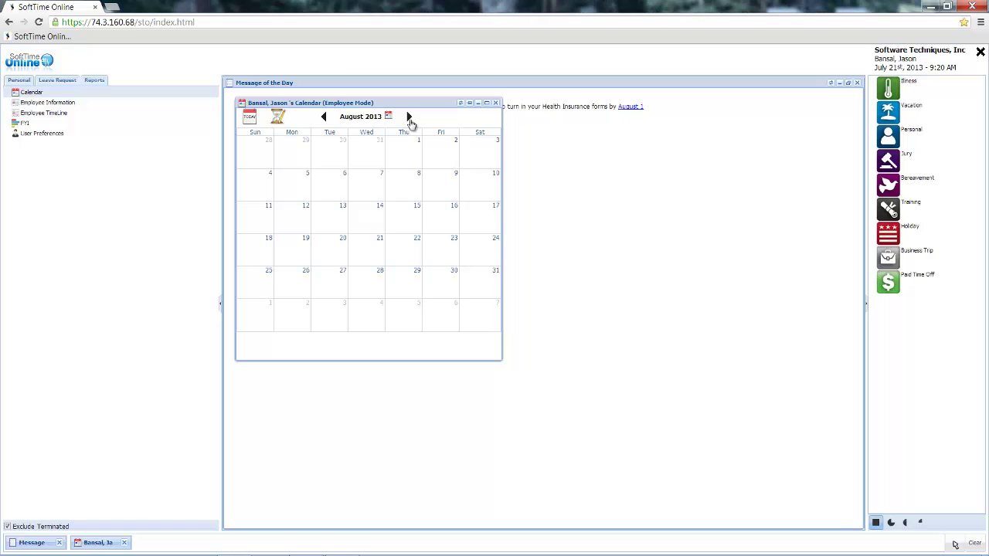
Show the FYI leave summary beside the calendar and the Vacation timeline, inspecting the 4/1/2012 accrual.
left_click(14, 126)
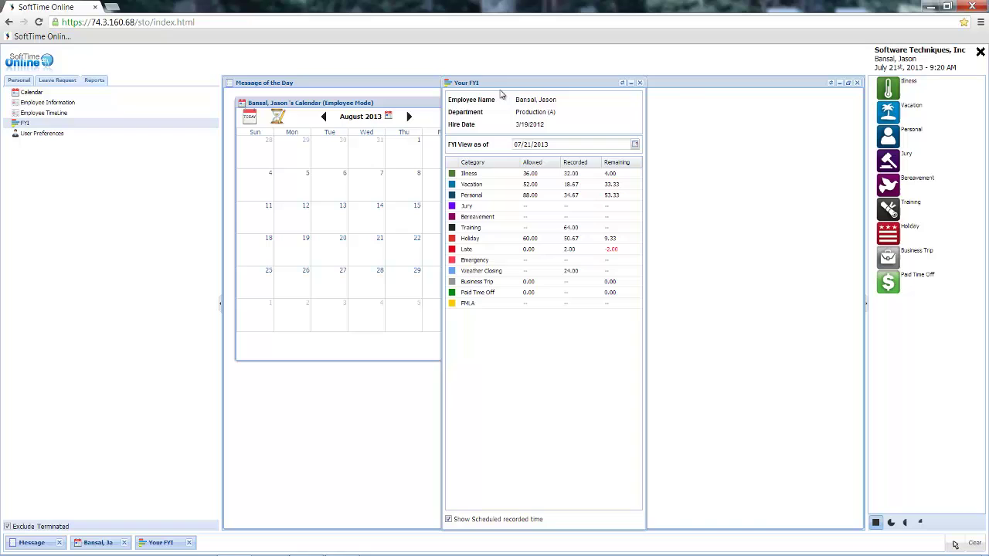
left_click_drag(507, 84, 707, 85)
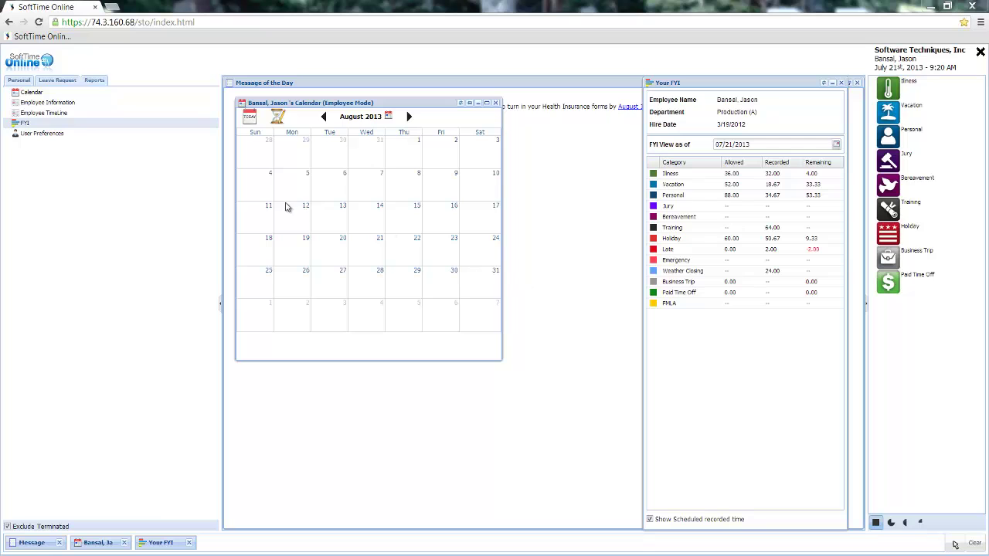
left_click(48, 113)
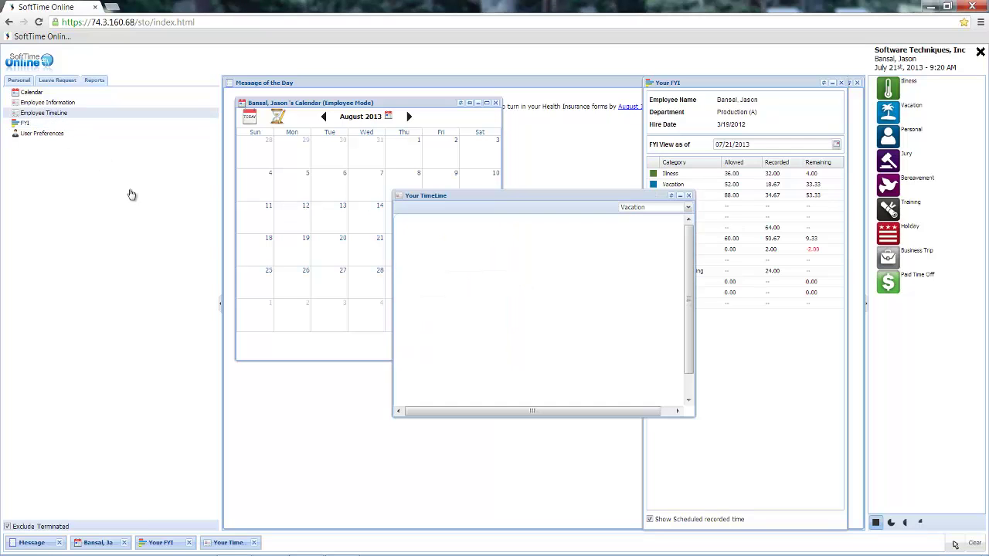
left_click(592, 376)
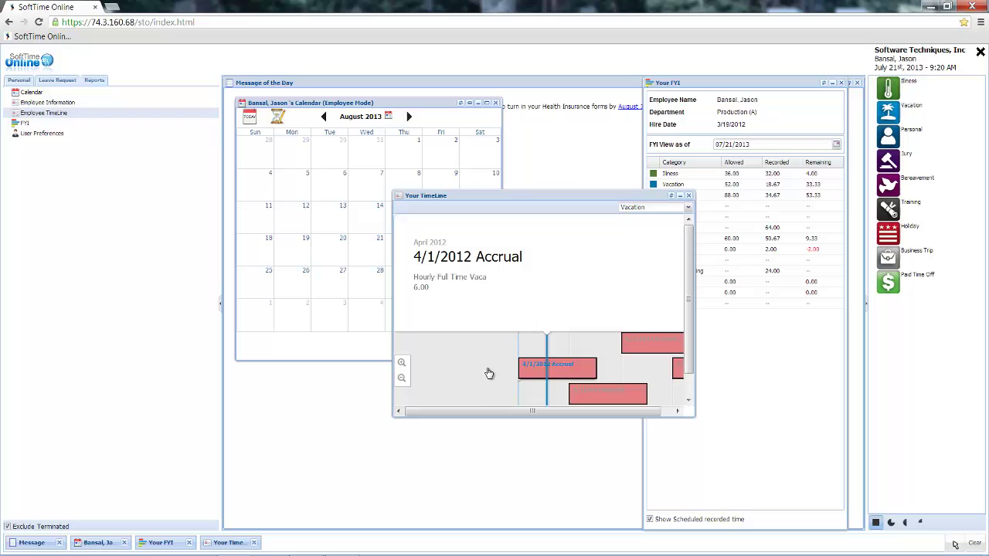
left_click_drag(560, 372, 473, 376)
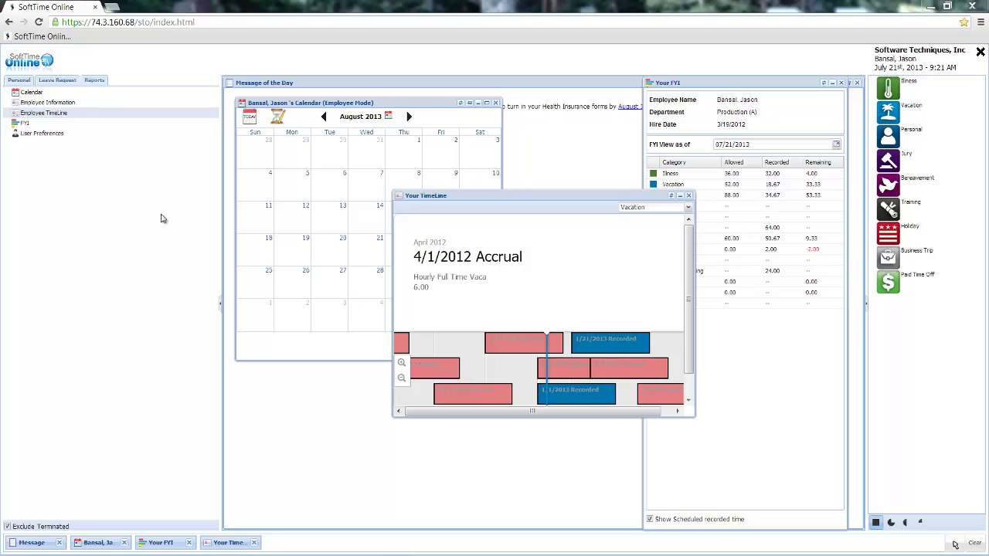
Open the employee's personal information and User Preferences, moving the preferences window to the lower left.
left_click(48, 103)
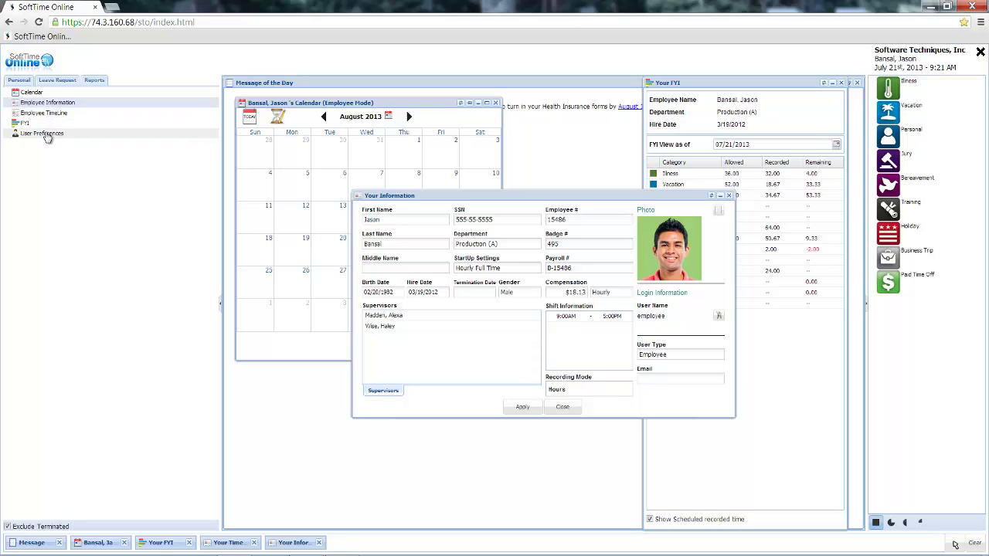
left_click(47, 134)
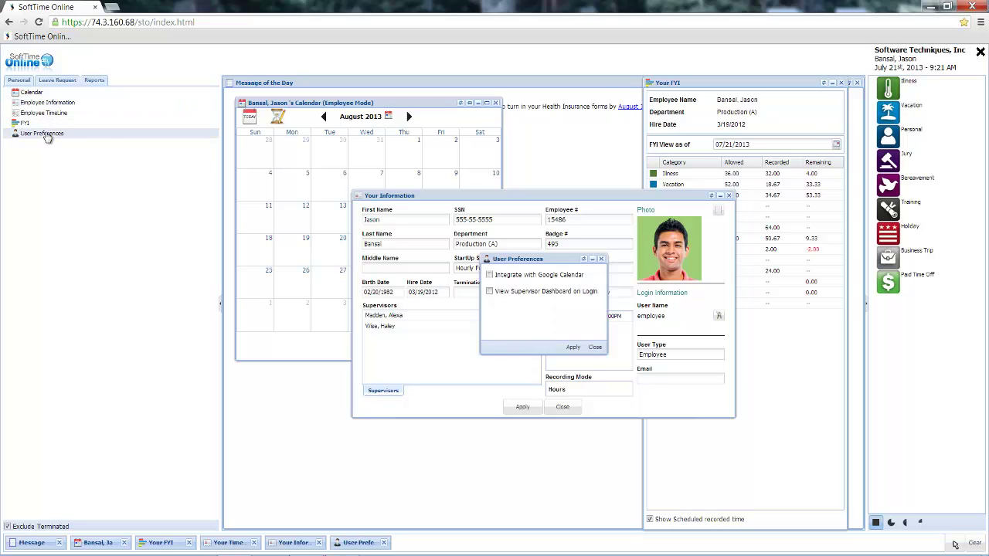
left_click_drag(521, 259, 276, 398)
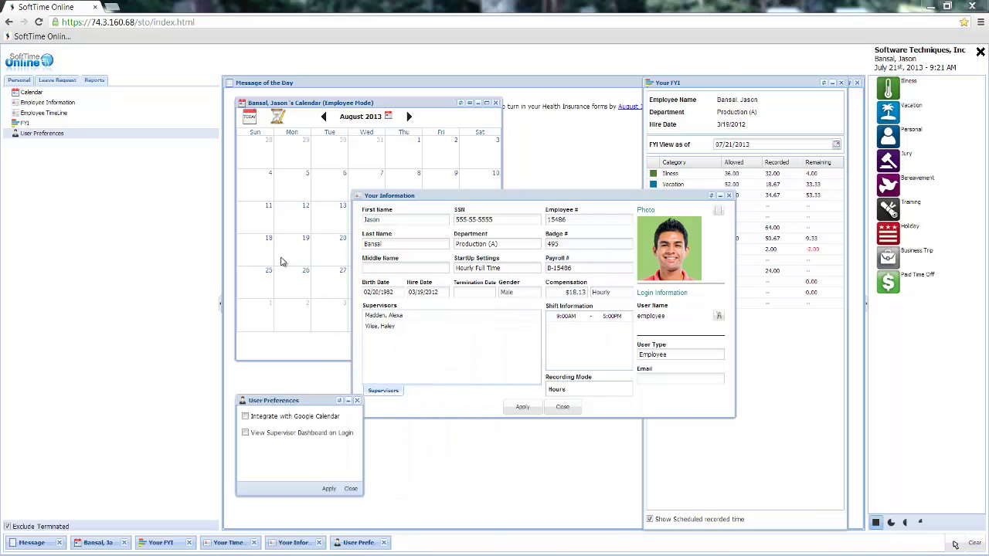
Generate the Year At A Glance employee report as a PDF and scroll through its leave accrual tables.
left_click(94, 80)
double_click(27, 93)
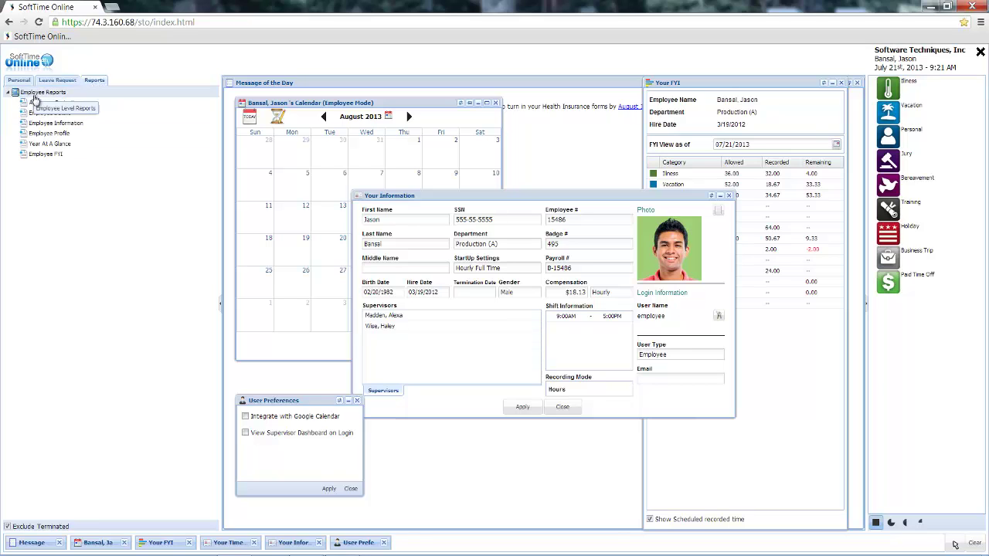
double_click(85, 147)
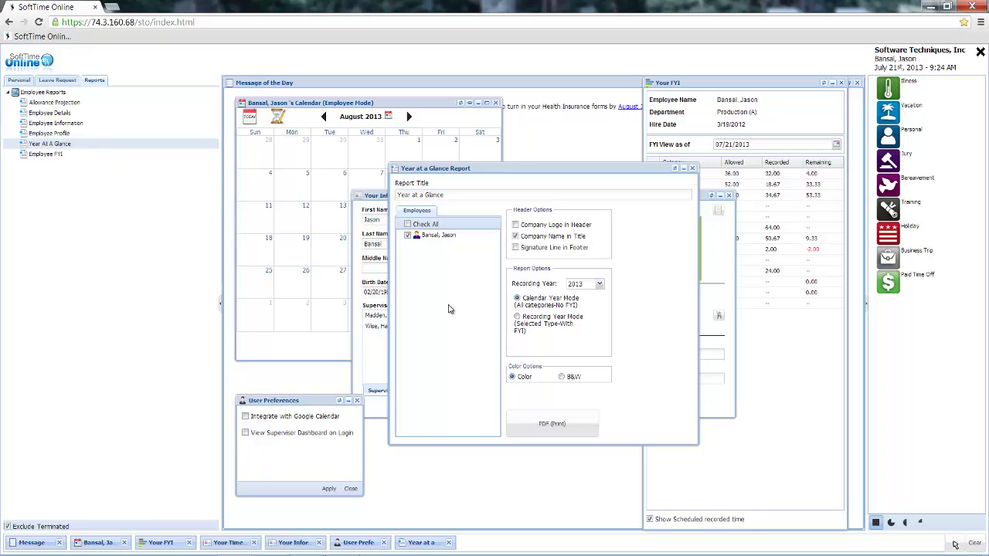
left_click(535, 429)
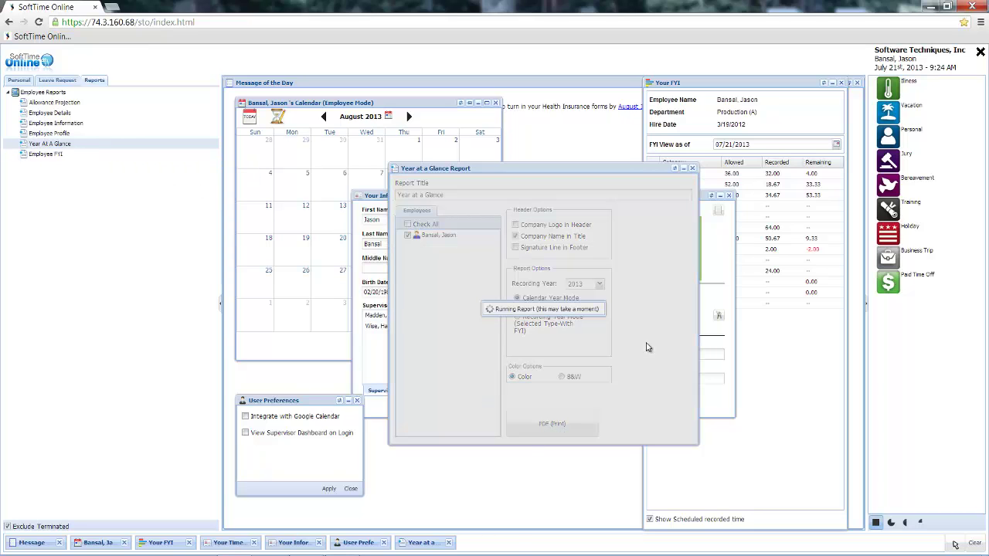
scroll(723, 371, "down", 2)
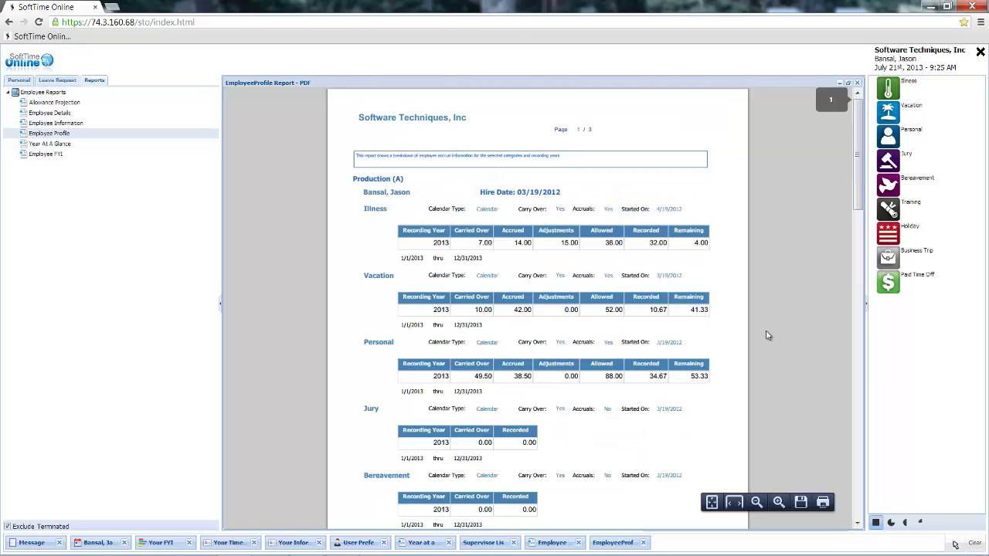
scroll(769, 335, "down", 2)
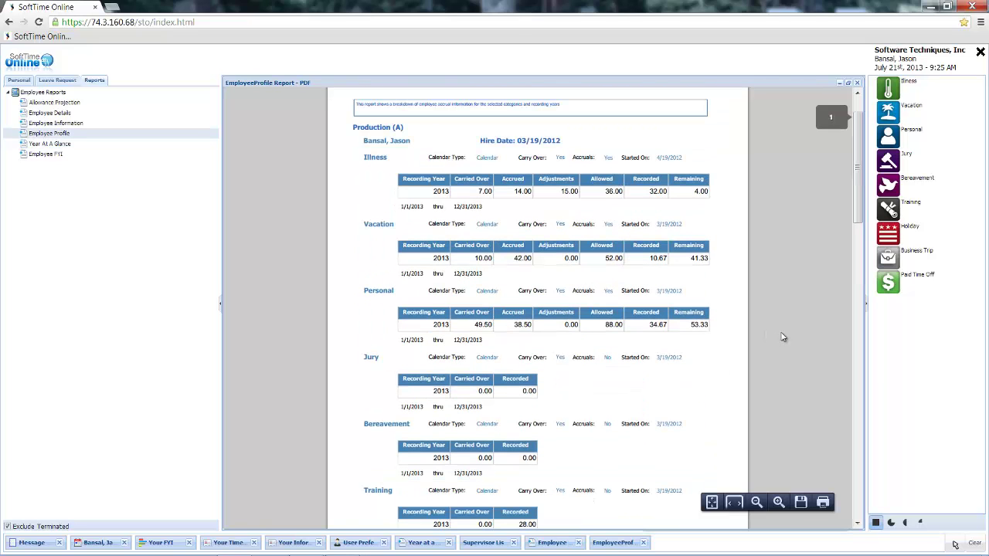
scroll(783, 338, "down", 5)
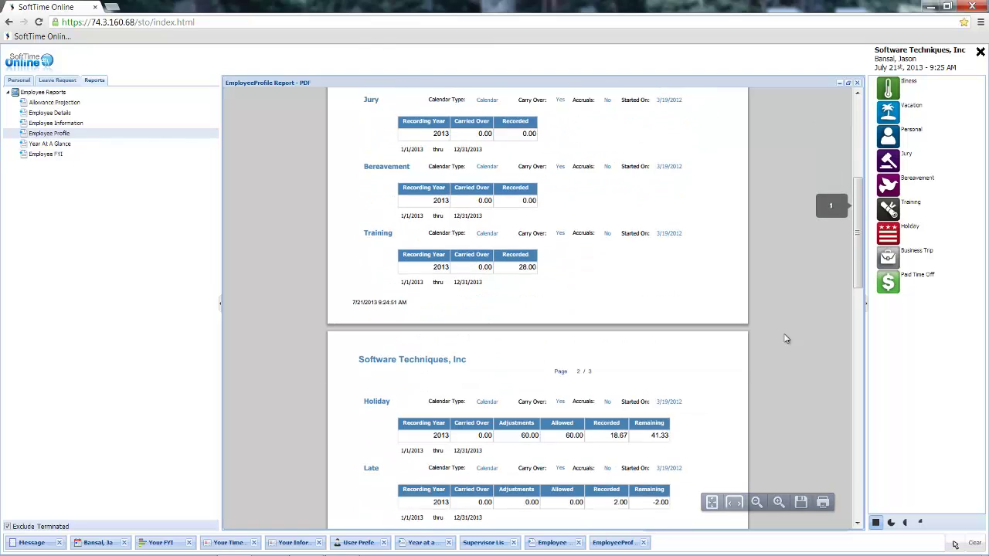
scroll(784, 338, "down", 2)
scroll(785, 342, "down", 3)
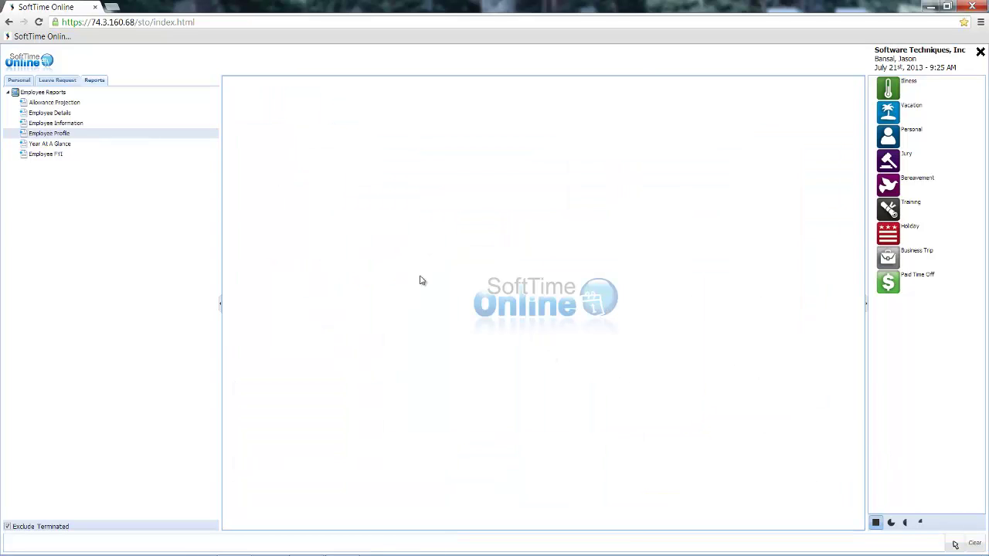
Start a new leave request with the calendar showing August 2013.
left_click(57, 80)
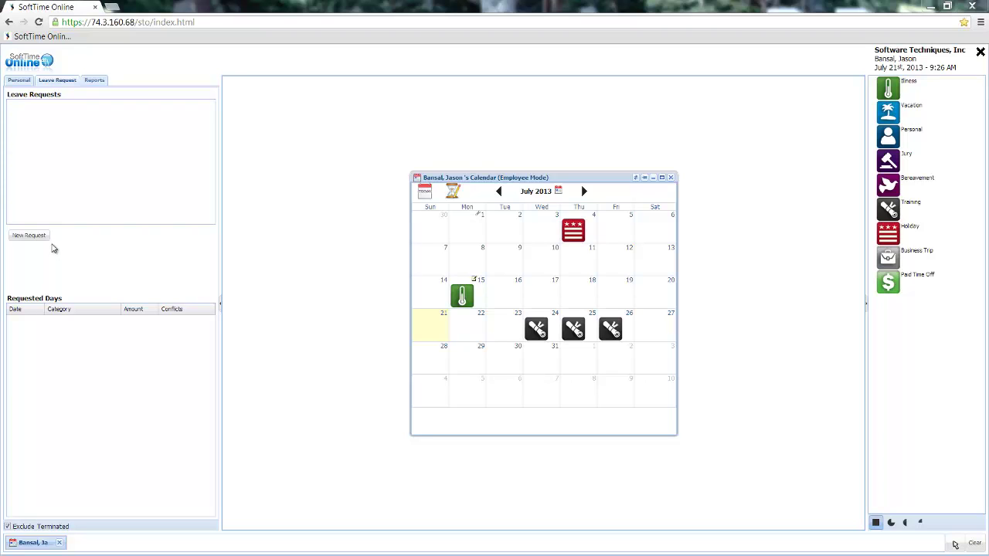
left_click(30, 236)
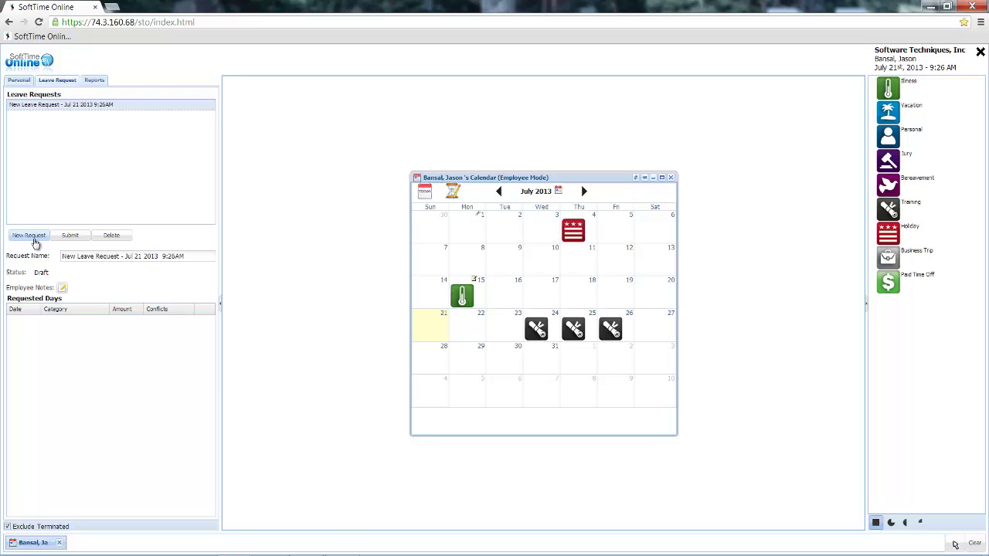
left_click(584, 192)
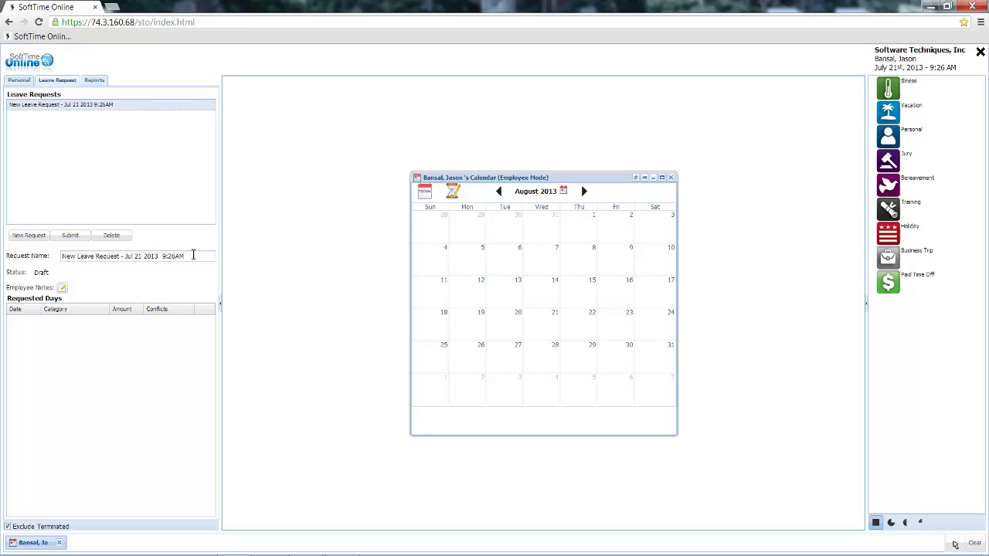
Rename the request to 'Aug 9th', fixing the 'Aud' typo.
left_click_drag(193, 255, 12, 260)
type("A")
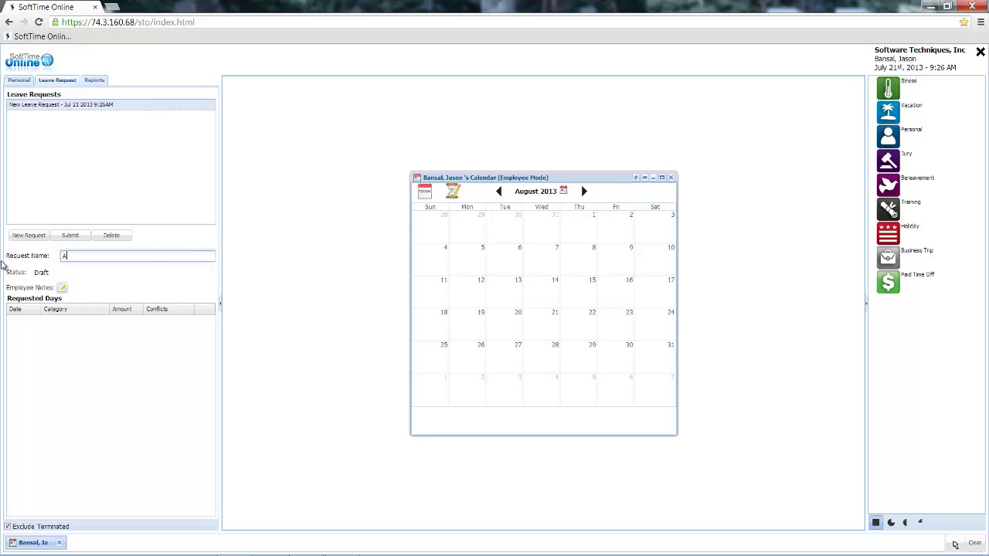
type("ud 9th")
key("Left")
key("Left")
key("Left")
key("Left")
key("Left")
key("BackSpace")
type("g")
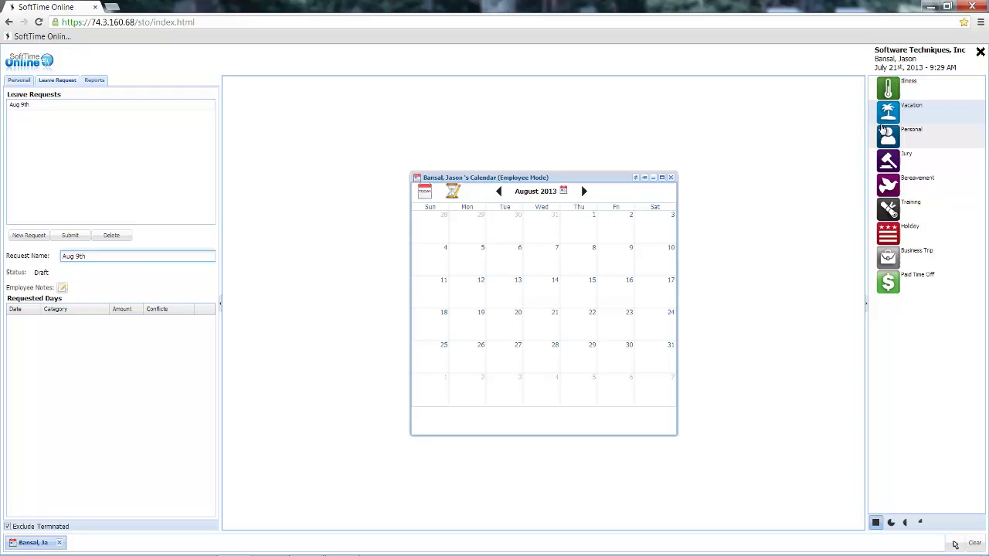
Place an 8-hour Vacation day on Friday, August 9 and open the Employee Notes editor.
left_click_drag(900, 126, 610, 263)
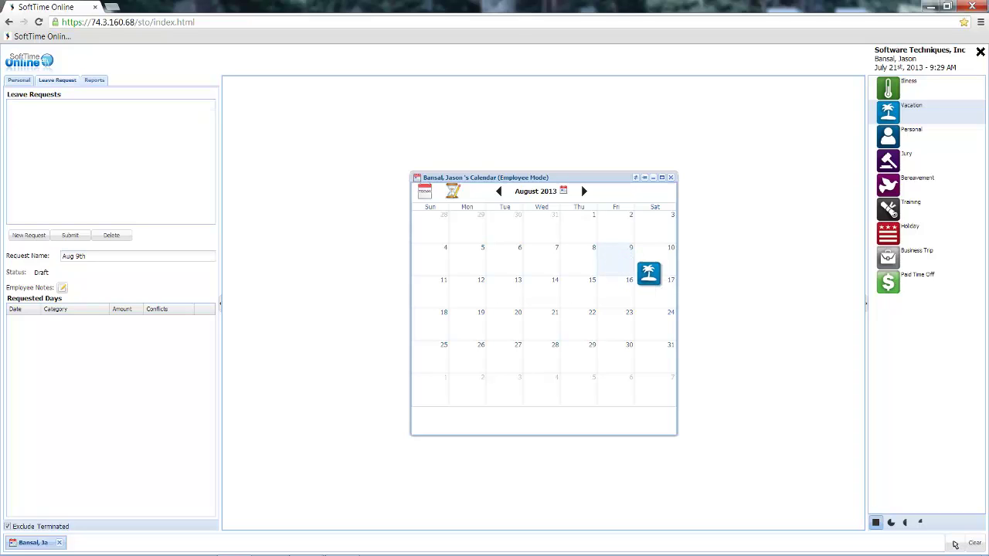
left_click_drag(715, 275, 629, 278)
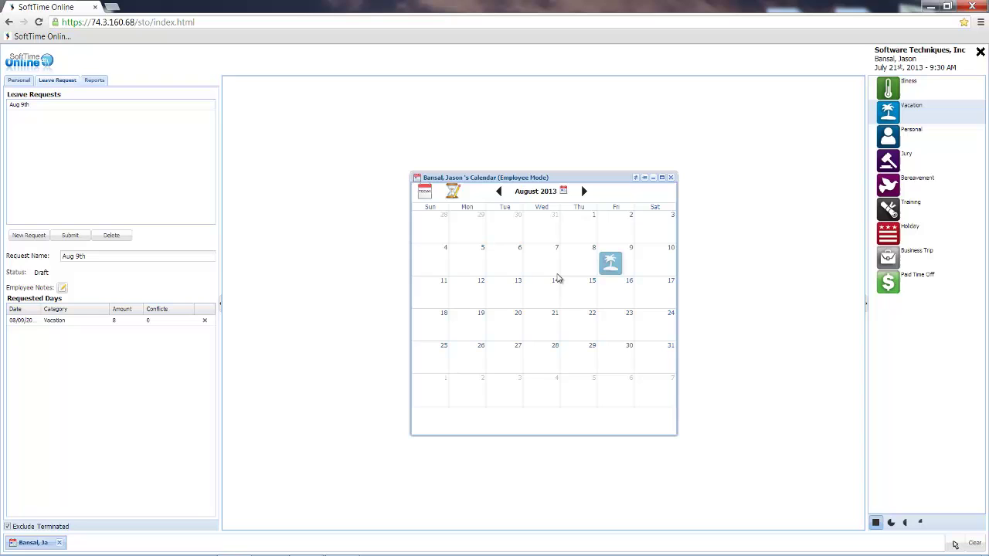
left_click(62, 288)
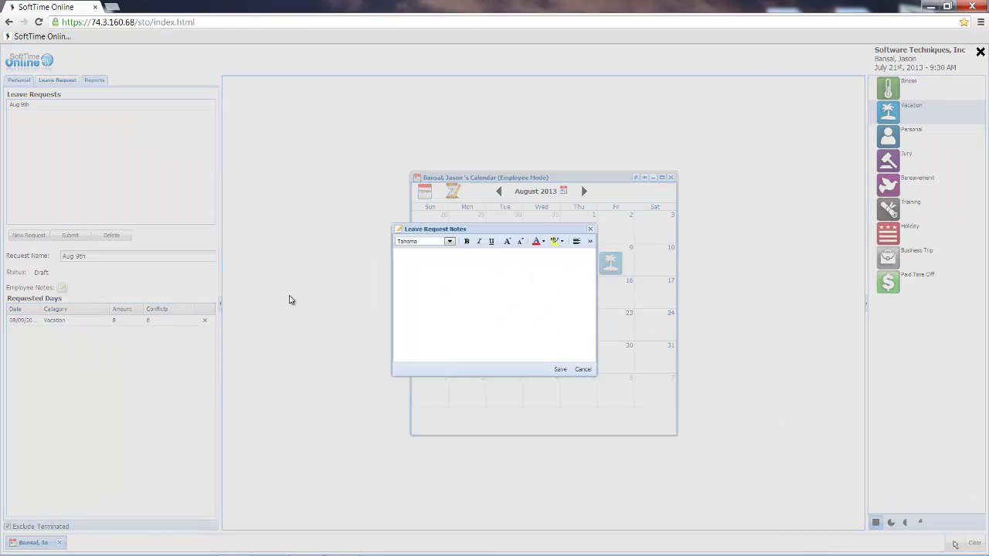
Enter an employee note in the Leave Request Notes area and save it.
left_click(422, 274)
left_click(559, 370)
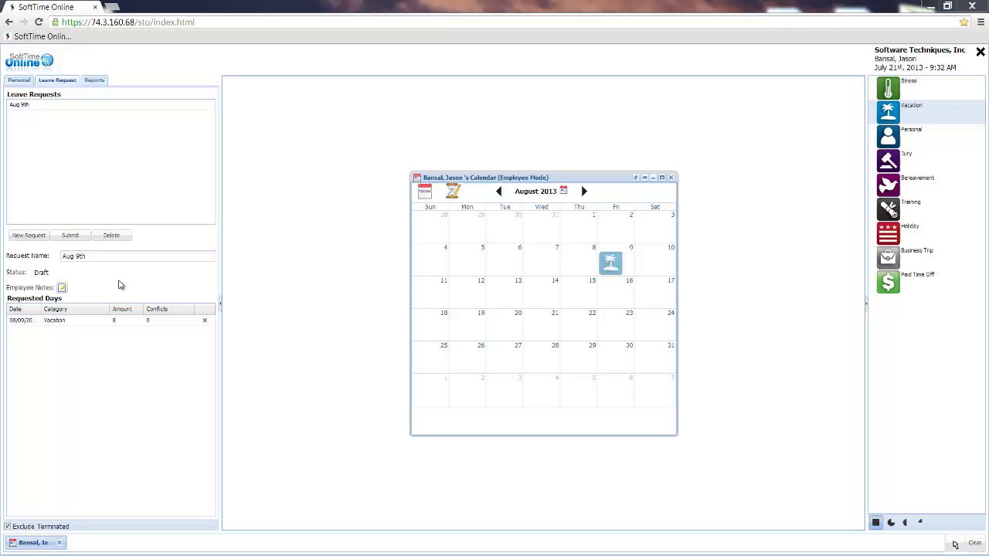
Submit the Aug 9th request for approval, then close the supervisor's note once approved.
left_click(77, 236)
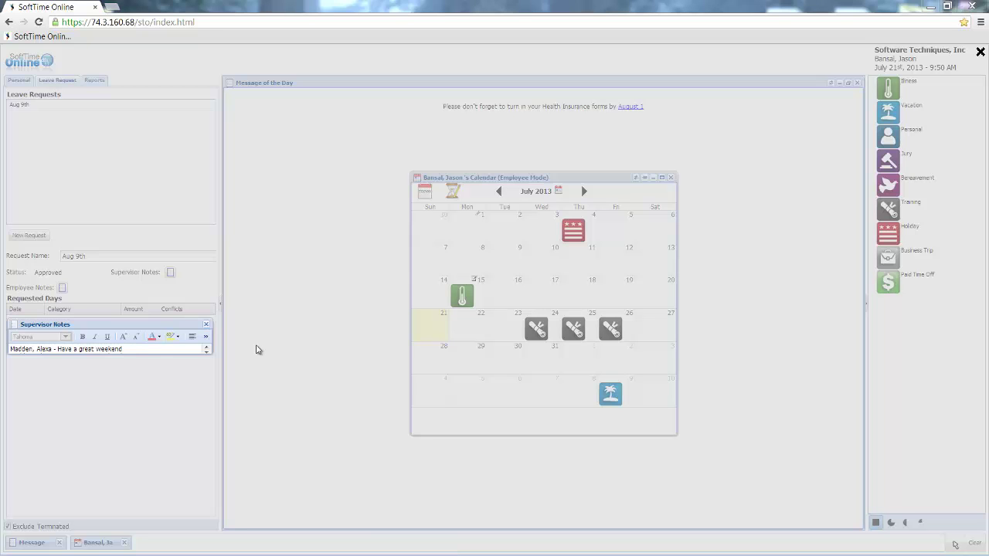
left_click(206, 324)
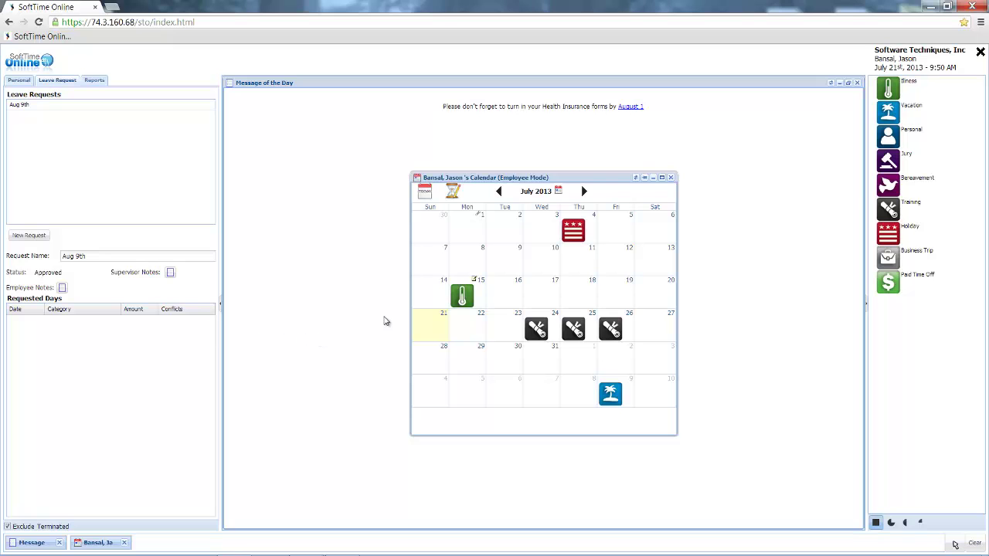